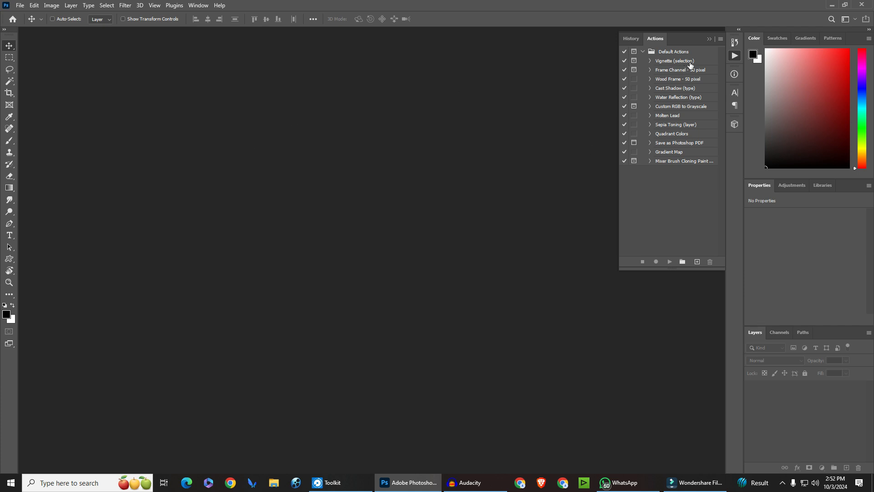
# - Load the RETOUCH VERSION 2 action set from the Plugin folder on the Desktop and look through its actions
pyautogui.click(720, 39)
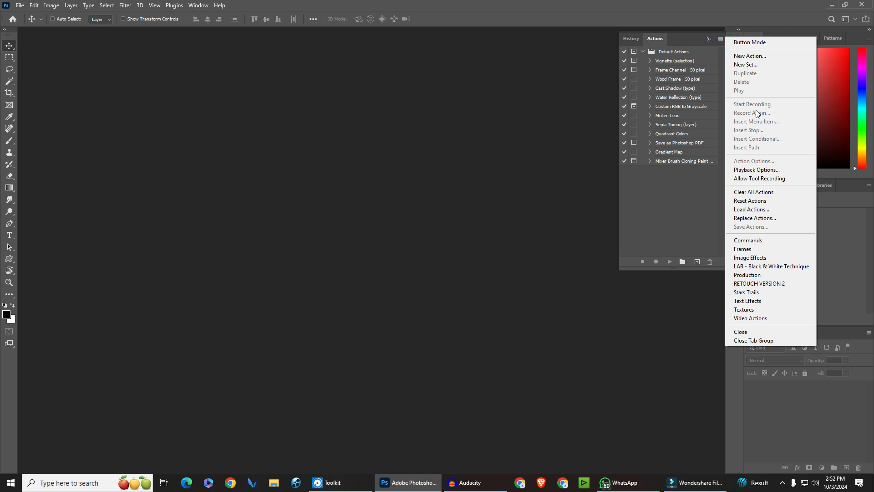
pyautogui.click(770, 209)
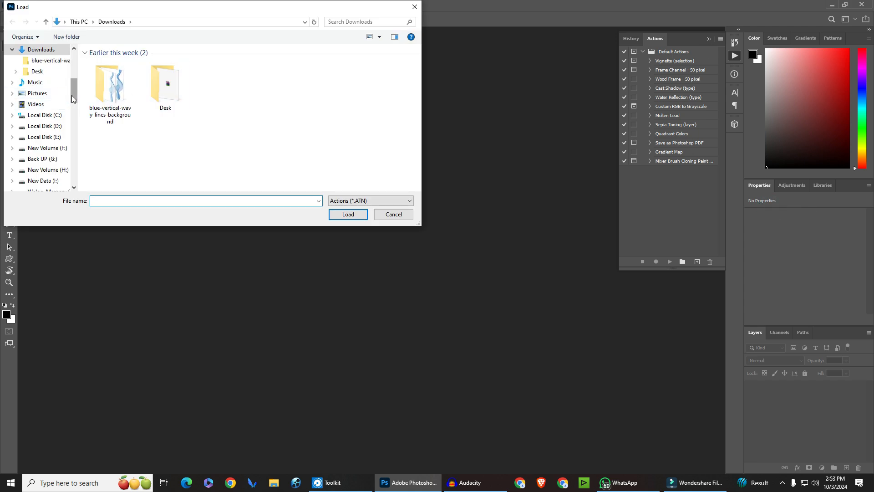
pyautogui.scroll(5, 38, 104)
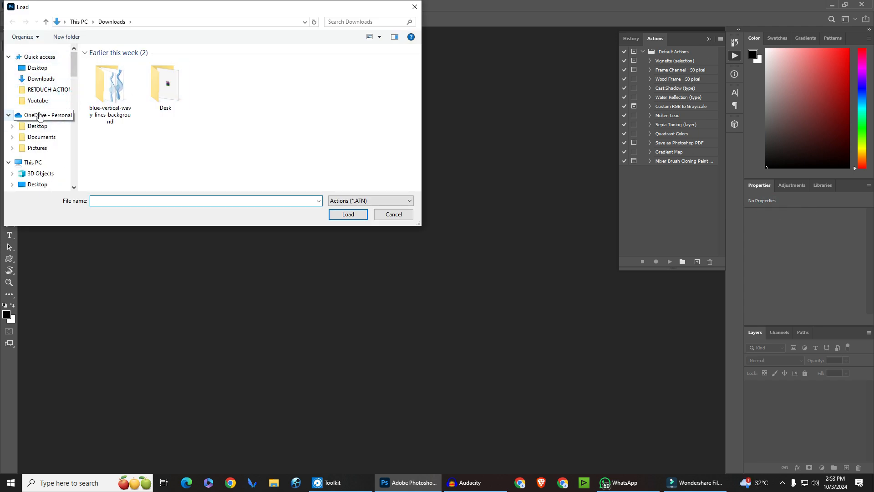
pyautogui.click(46, 69)
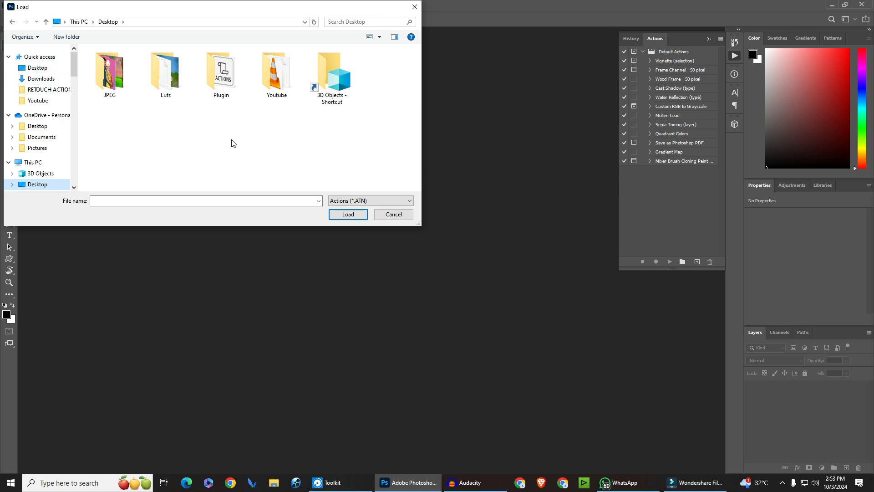
pyautogui.doubleClick(220, 82)
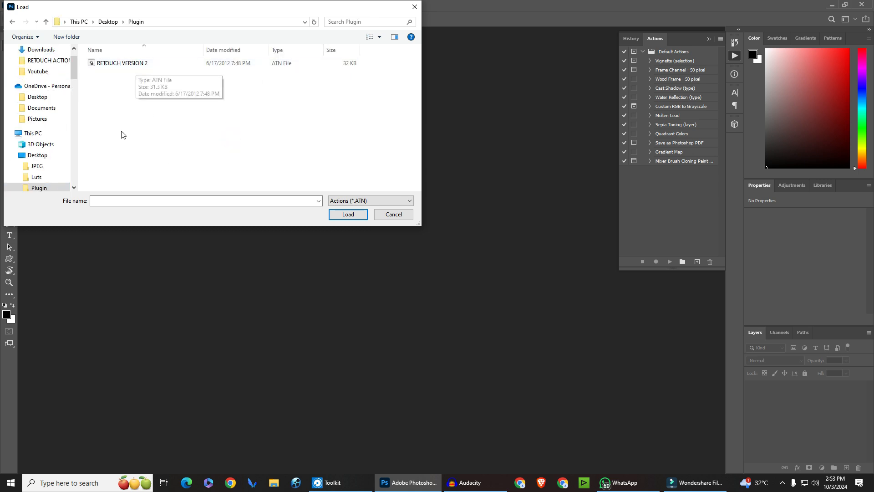
pyautogui.click(127, 68)
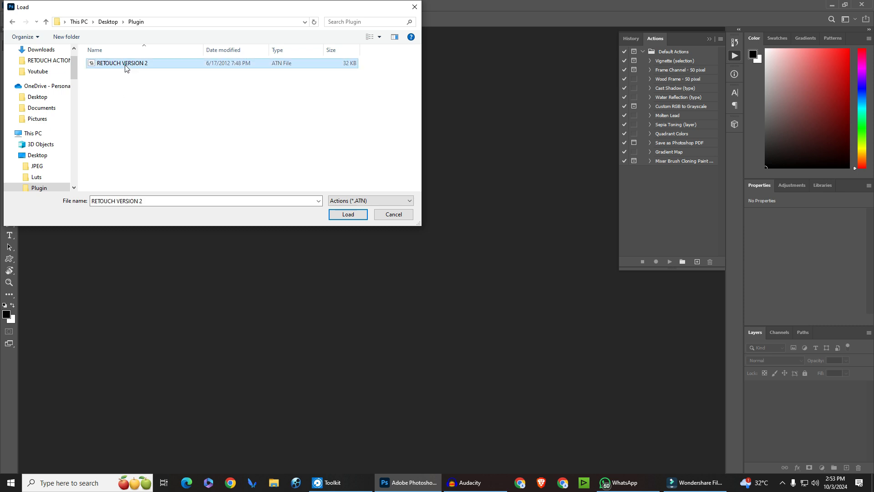
pyautogui.click(348, 214)
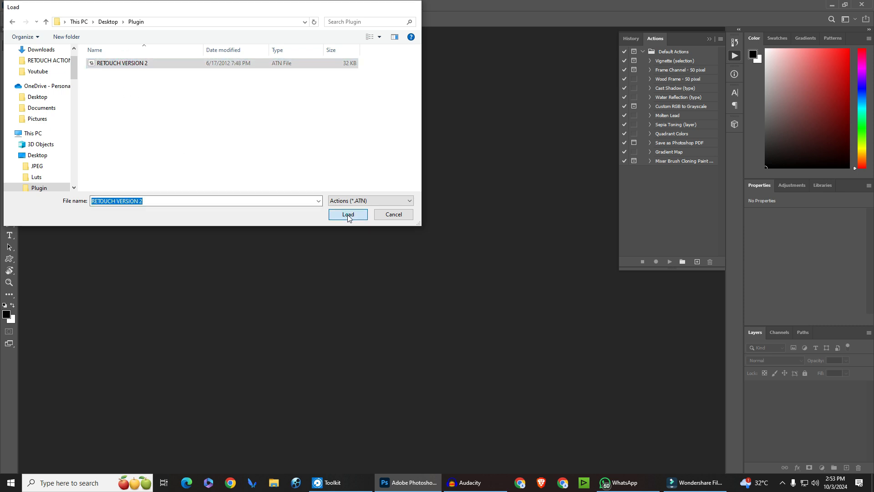
pyautogui.scroll(-1, 662, 160)
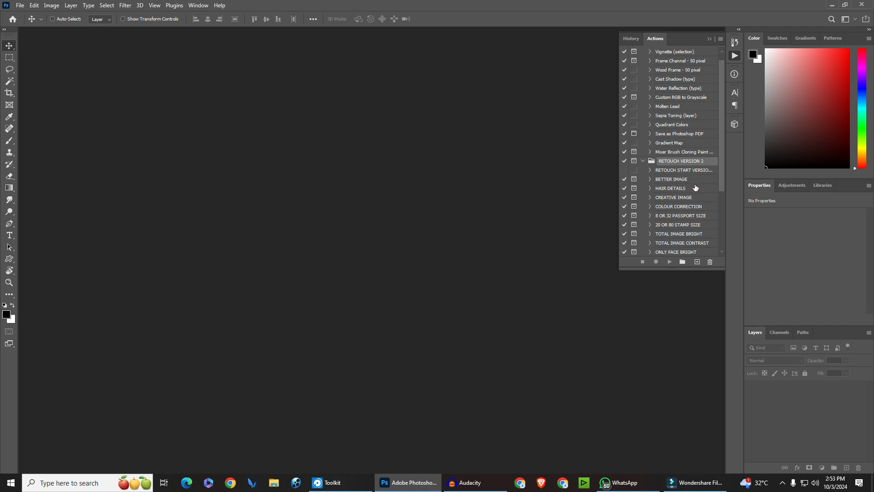
pyautogui.scroll(-5, 698, 212)
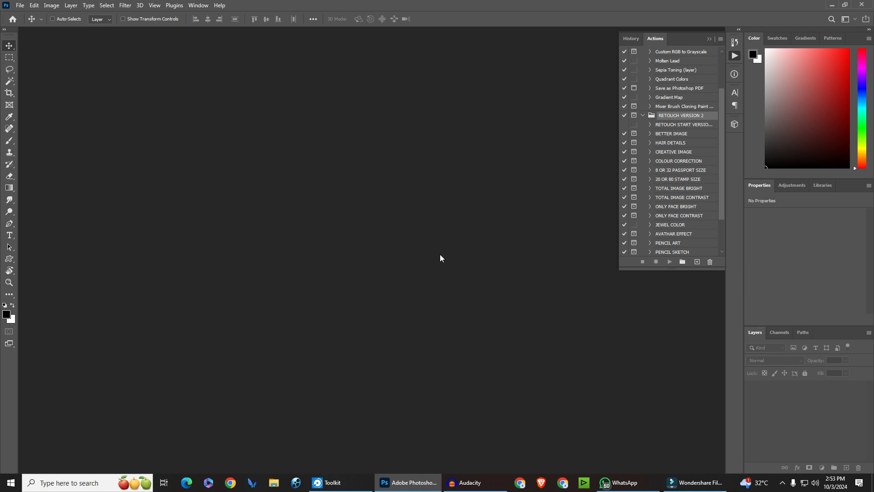
# - Open the "Beautiful corporate women with formal suit" image and play the 8 OR 32 PASSPORT SIZE action on it
pyautogui.doubleClick(291, 202)
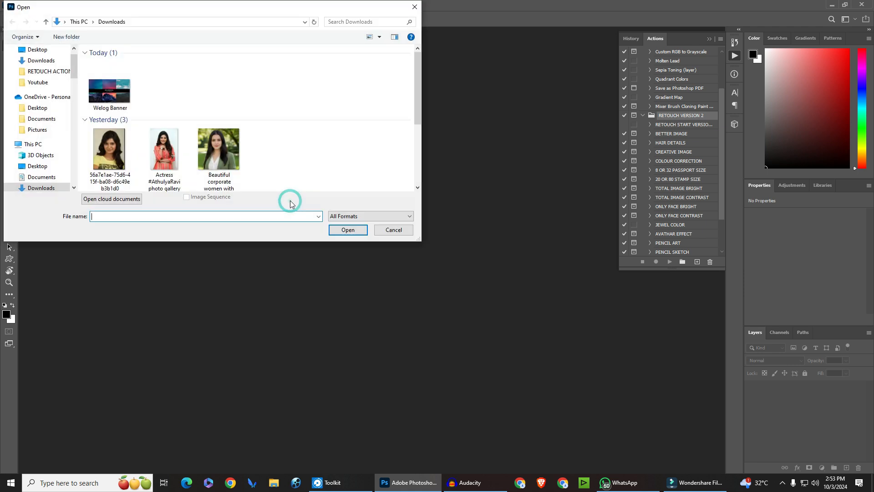
pyautogui.doubleClick(215, 162)
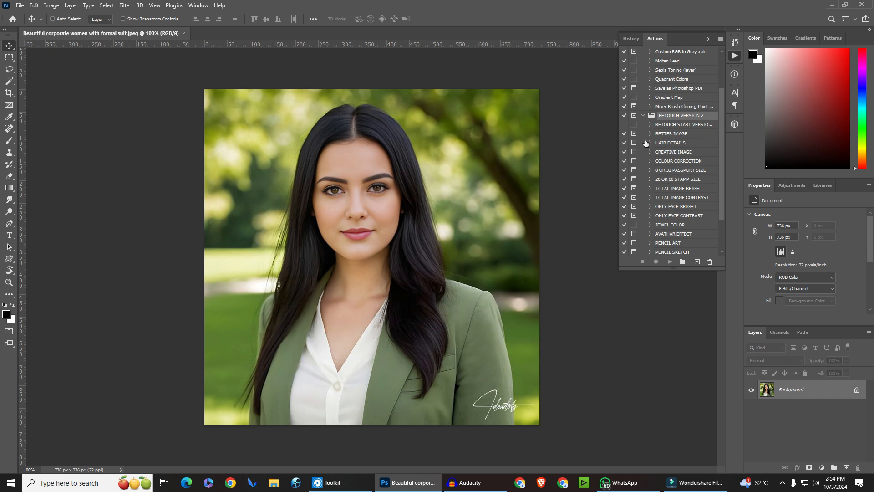
pyautogui.click(688, 172)
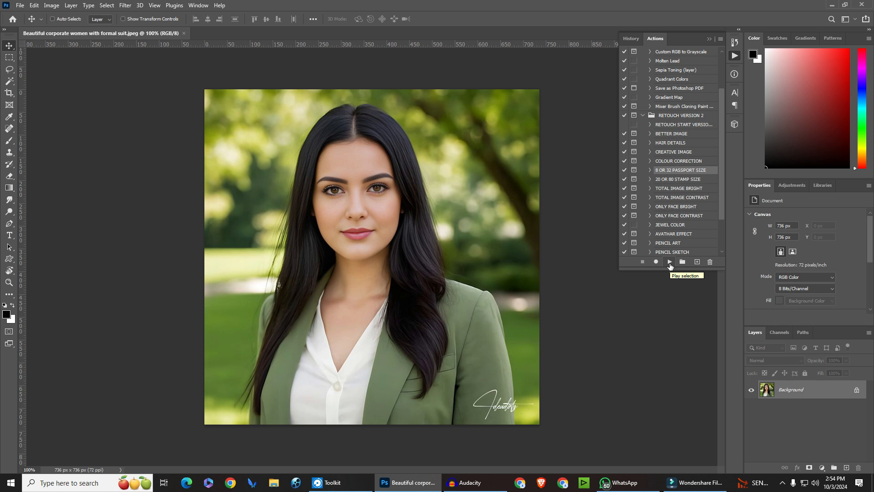
pyautogui.click(669, 263)
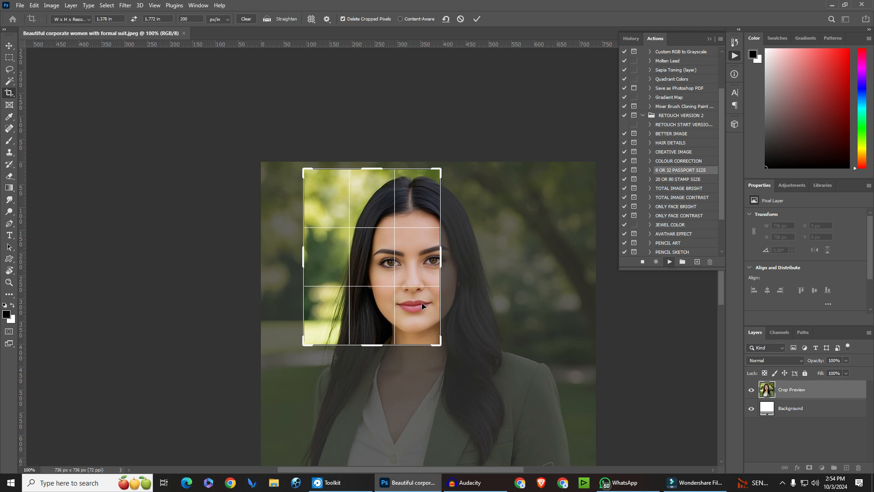
# - Crop the portrait around the head and shoulders at 1.378 x 1.772 in to complete the action, and display the 8-photo sheet
pyautogui.click(489, 361)
pyautogui.moveTo(442, 345); pyautogui.dragTo(486, 359)
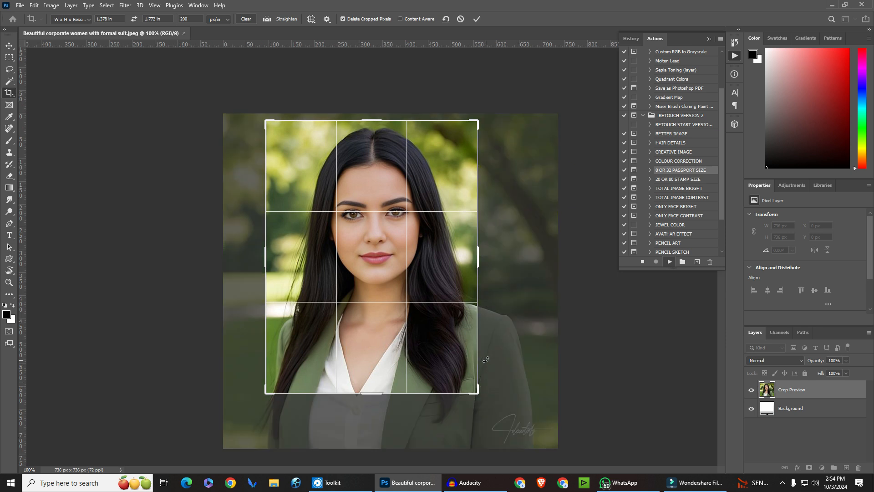
pyautogui.moveTo(389, 274)
pyautogui.mouseDown()
pyautogui.moveTo(377, 269)
pyautogui.moveTo(386, 284)
pyautogui.mouseUp()
pyautogui.moveTo(374, 393); pyautogui.dragTo(374, 404)
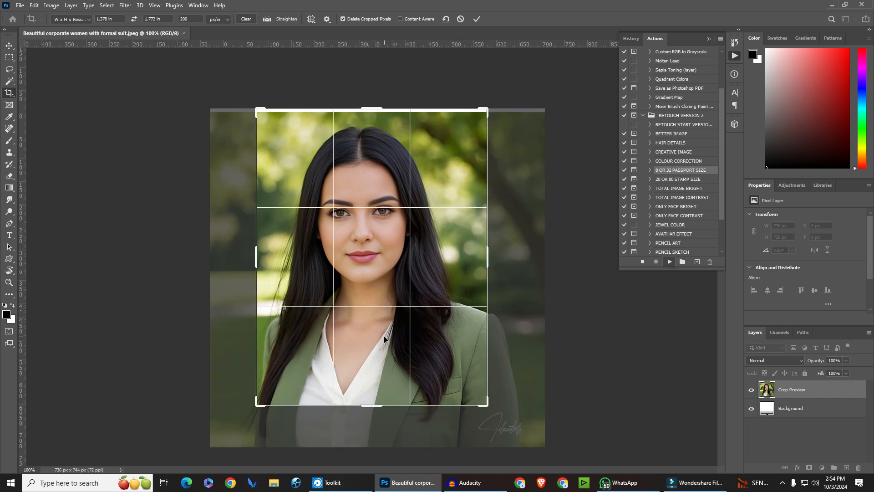
pyautogui.moveTo(369, 111); pyautogui.dragTo(370, 112)
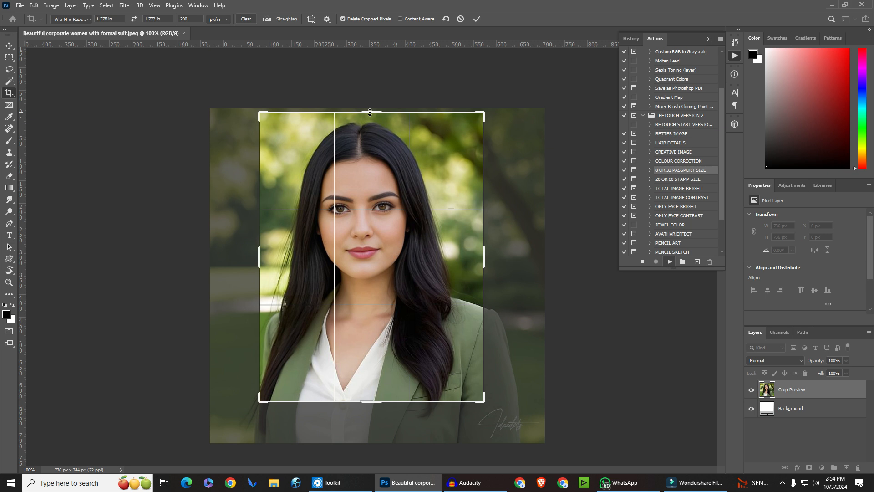
pyautogui.press('Return')
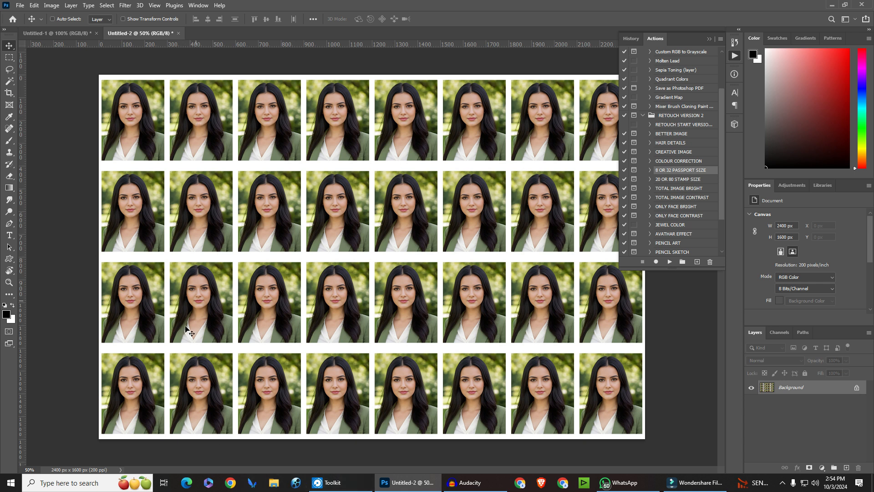
pyautogui.click(66, 36)
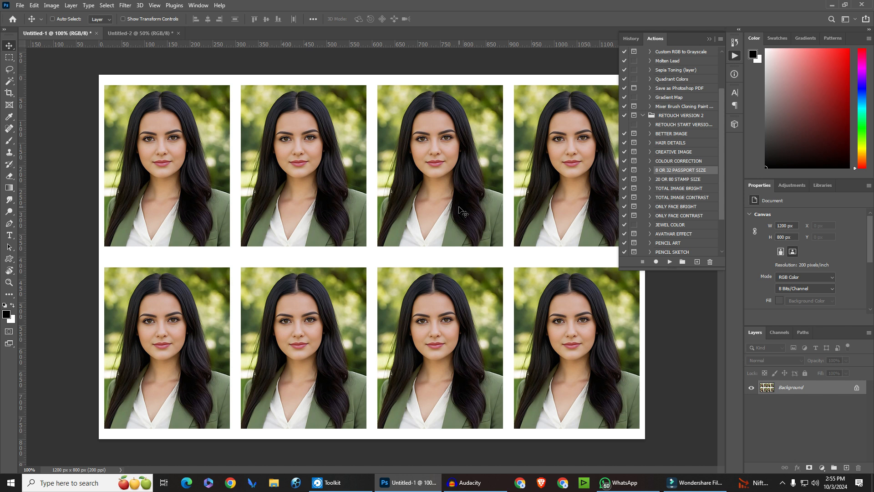
# - Open the actress photo gallery JPEG of the woman in the red striped dress from Downloads
pyautogui.hotkey('ctrl', 'o')
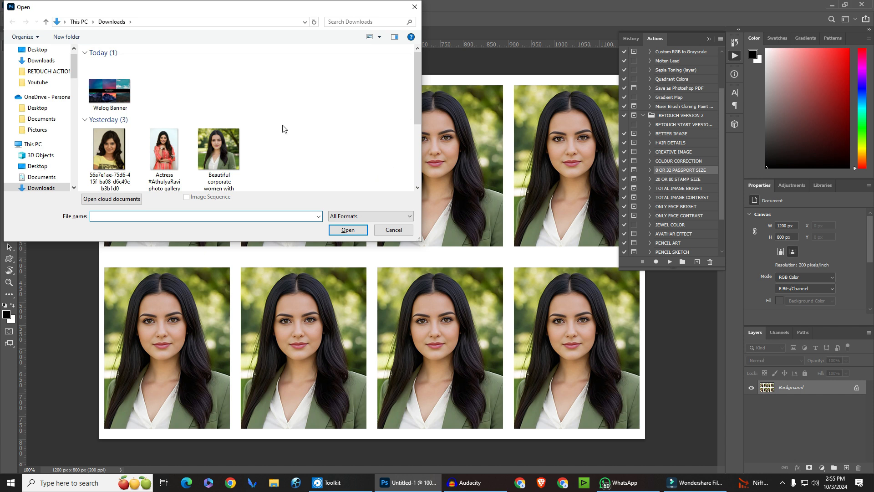
pyautogui.doubleClick(168, 154)
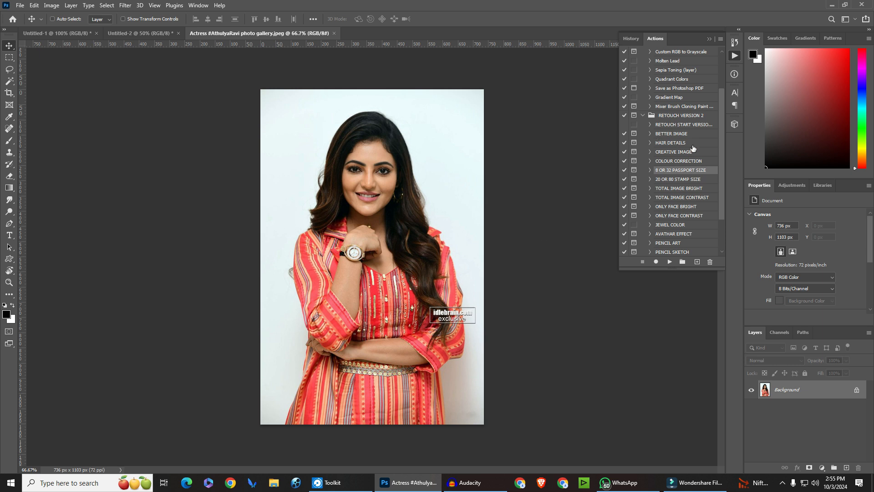
# - Collapse the Actions panel and show it again
pyautogui.click(708, 39)
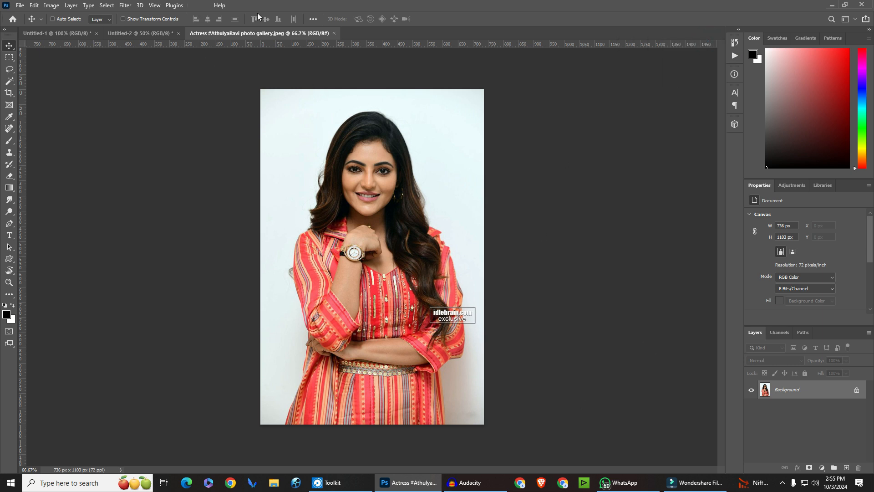
pyautogui.click(208, 6)
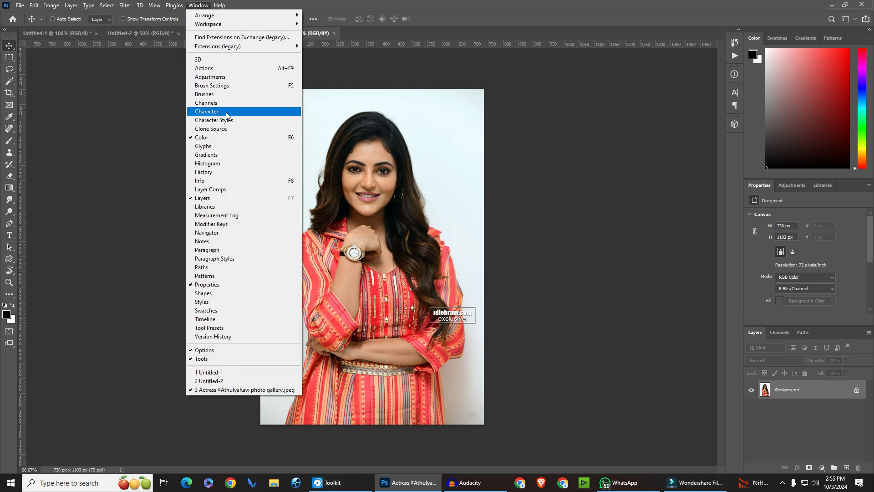
pyautogui.click(224, 68)
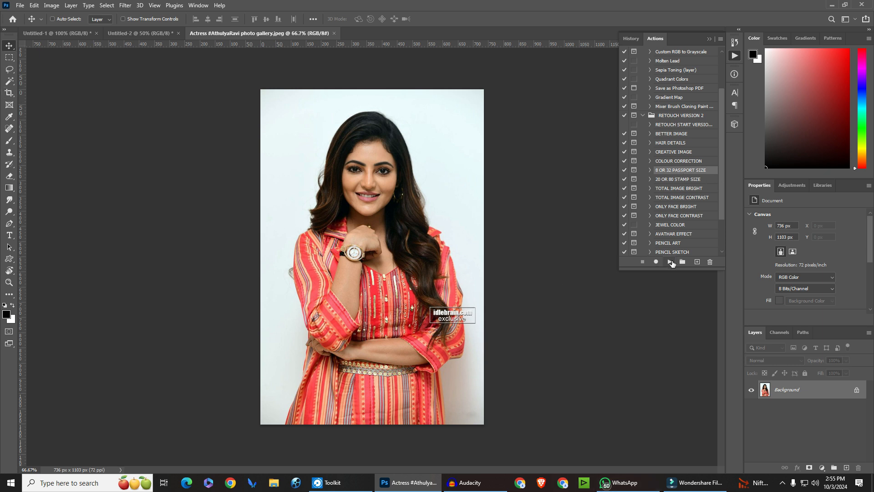
# - Play the 8 OR 32 PASSPORT SIZE action on the photo, cropping it to the woman's head and upper body
pyautogui.click(670, 262)
pyautogui.moveTo(416, 315); pyautogui.dragTo(458, 366)
pyautogui.moveTo(392, 284); pyautogui.dragTo(394, 282)
pyautogui.press('Return')
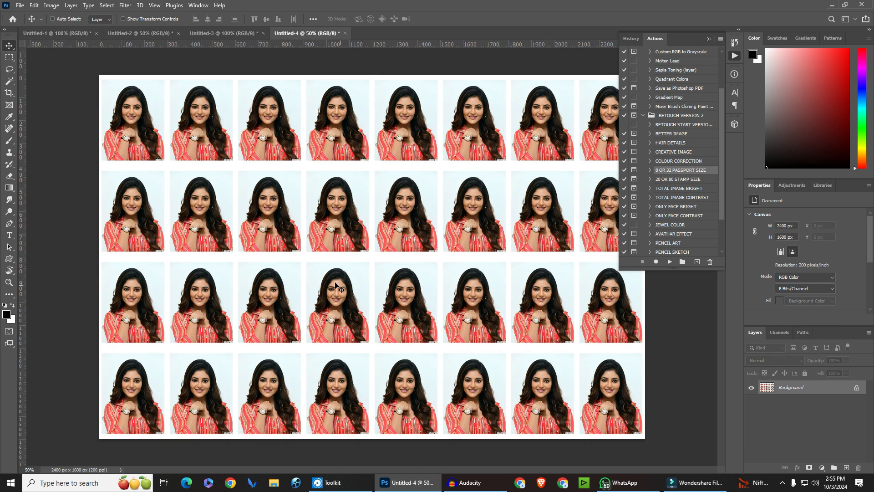
# - Compare the second portrait's 8-photo and 32-photo sheets, and close the 32-photo sheet without saving
pyautogui.click(216, 33)
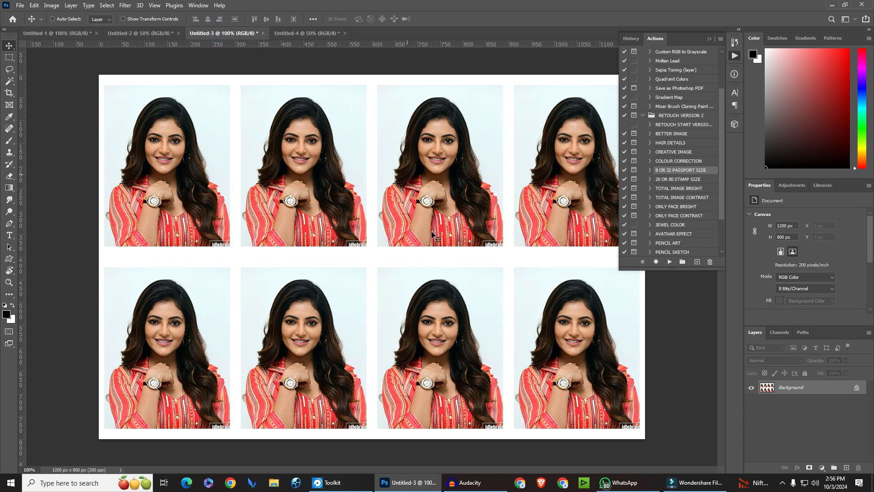
pyautogui.click(327, 34)
pyautogui.click(220, 35)
pyautogui.click(305, 34)
pyautogui.click(345, 34)
pyautogui.click(433, 179)
# - Check the 8-photo sheet's image size in inches and its resolution, leaving the settings as they are
pyautogui.click(53, 7)
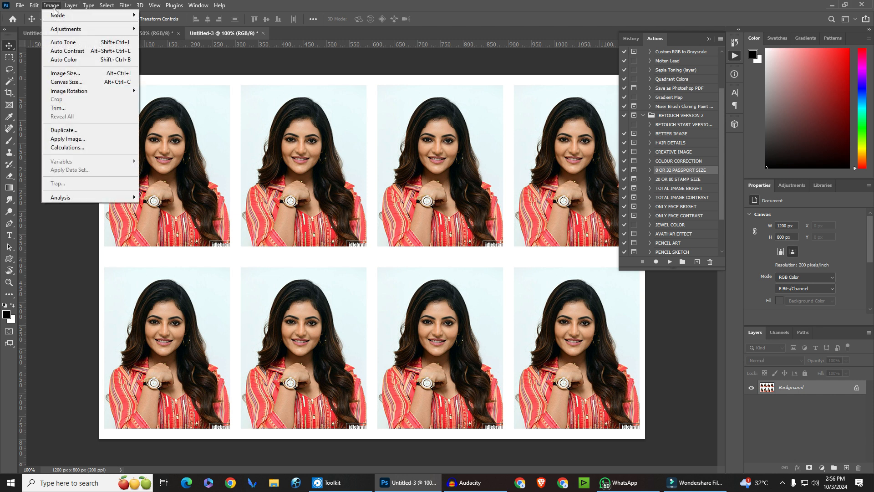
pyautogui.click(69, 74)
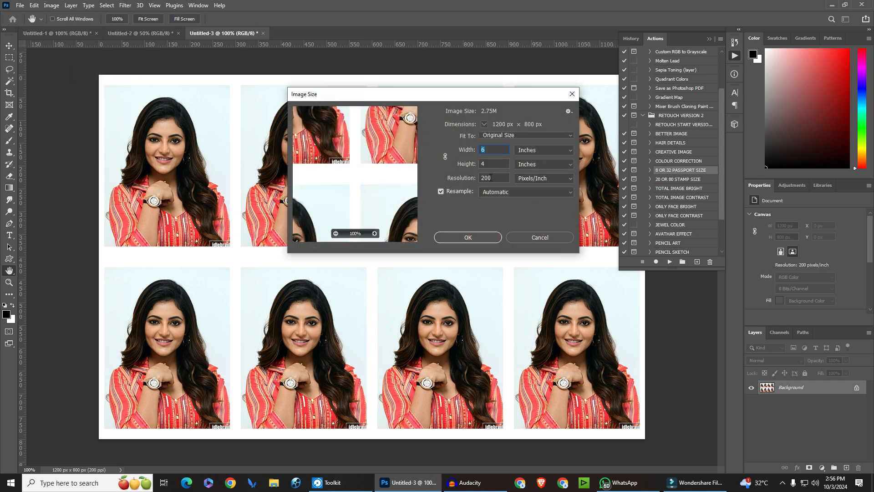
pyautogui.click(468, 238)
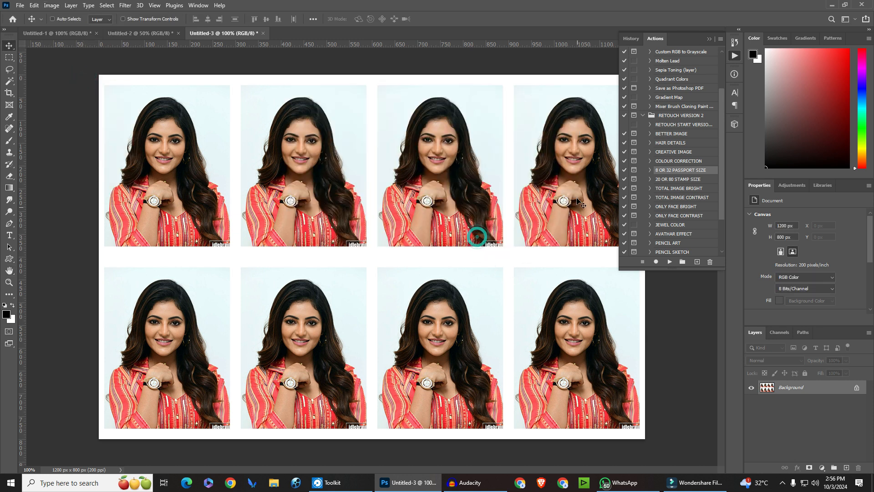